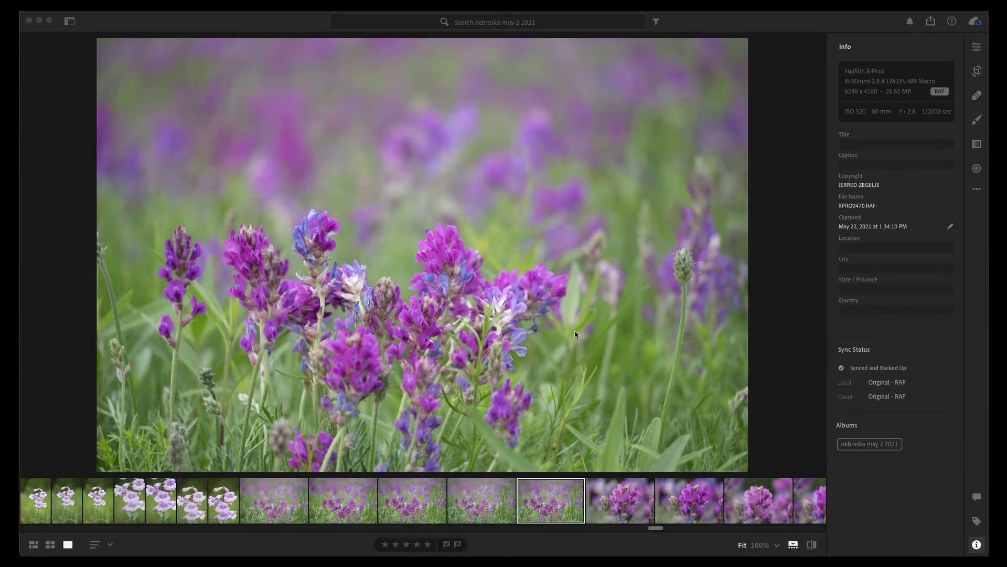
# Open the Enhance options for the wildflower photo, then cancel the enhancement preview.
pyautogui.click(556, 492)
pyautogui.rightClick(442, 281)
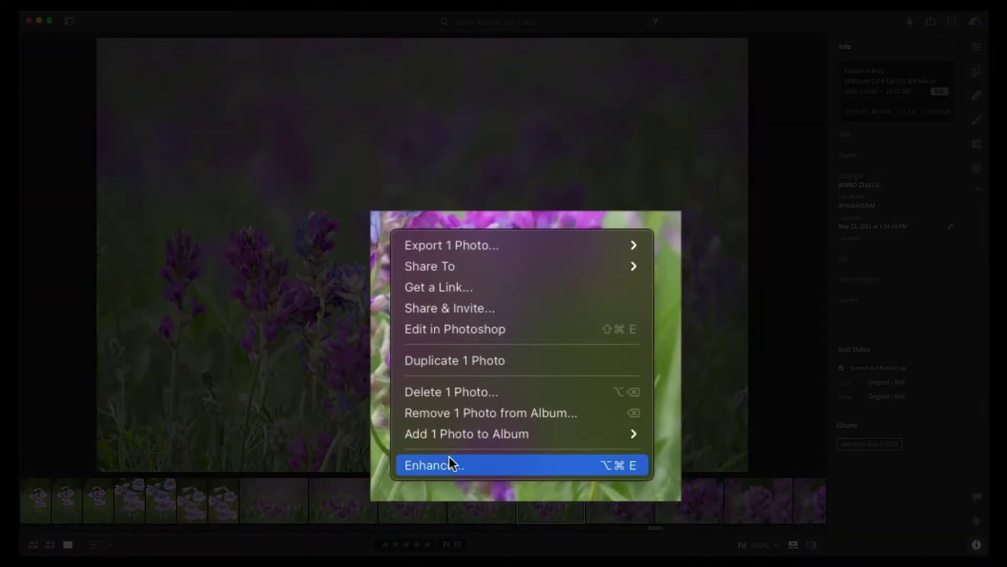
pyautogui.moveTo(478, 406)
pyautogui.press('Escape')
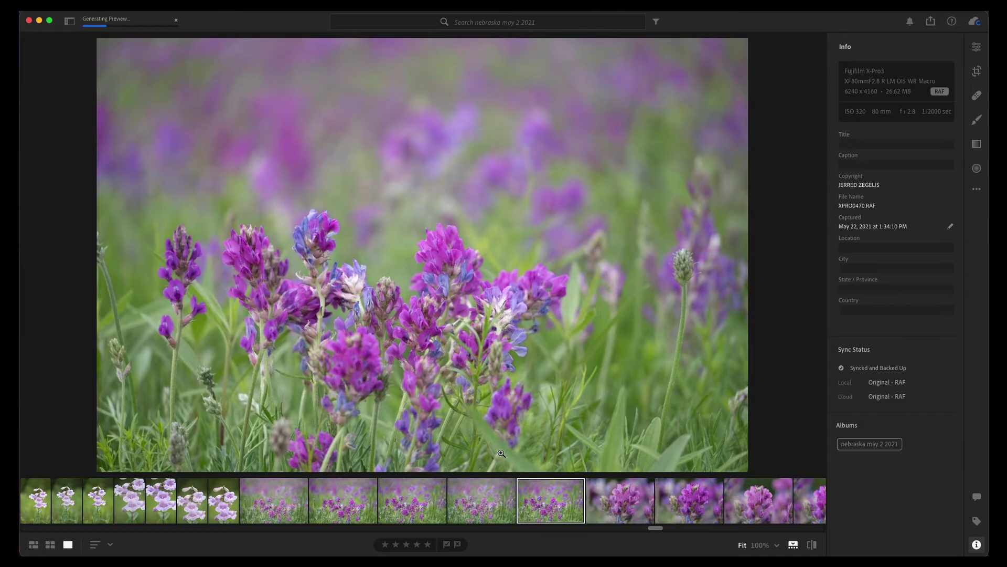
pyautogui.press('super+alt+i')
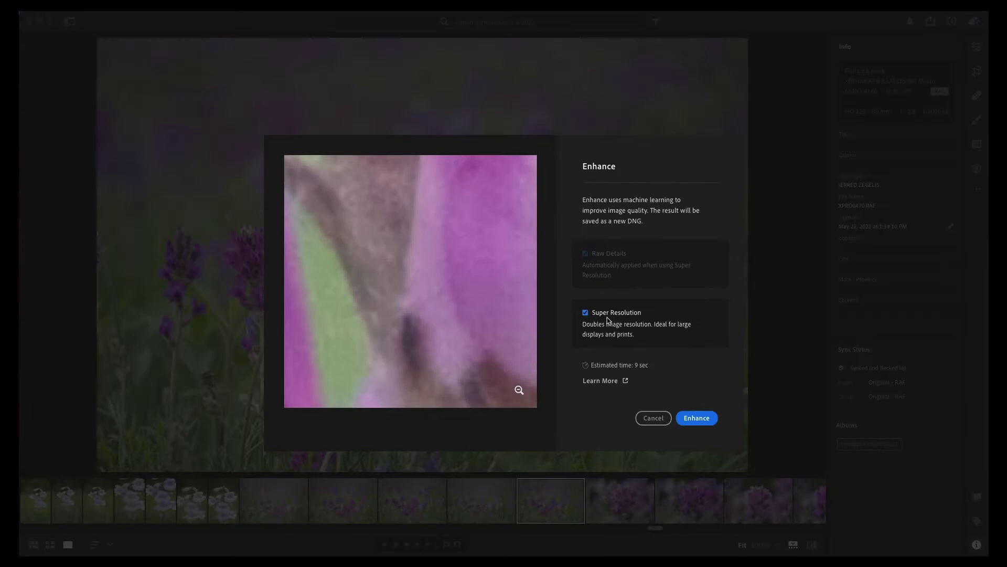
pyautogui.click(645, 420)
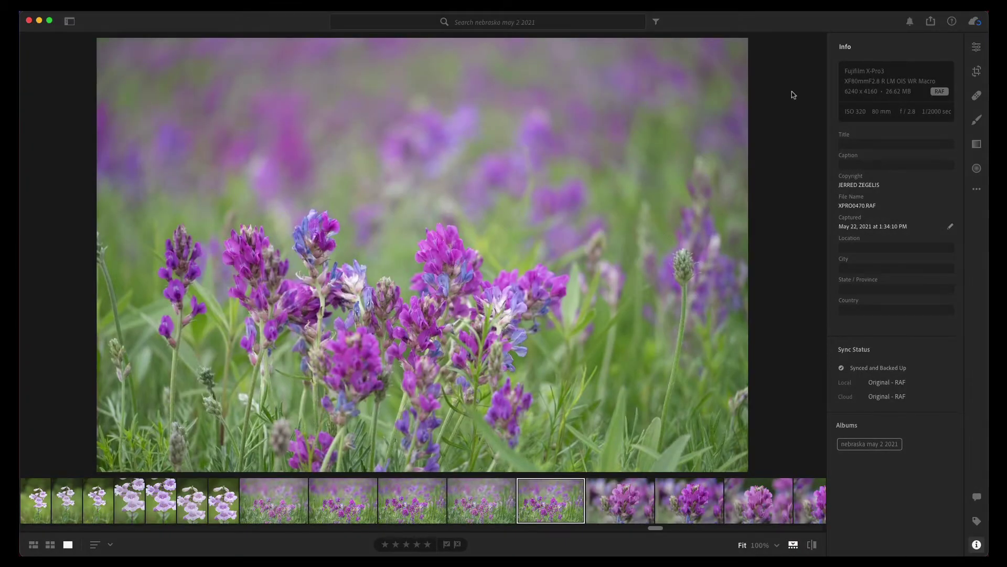
# Compare XPRO0470-Enhanced.dng with the original RAF, ending on the enhanced DNG.
pyautogui.moveTo(840, 95)
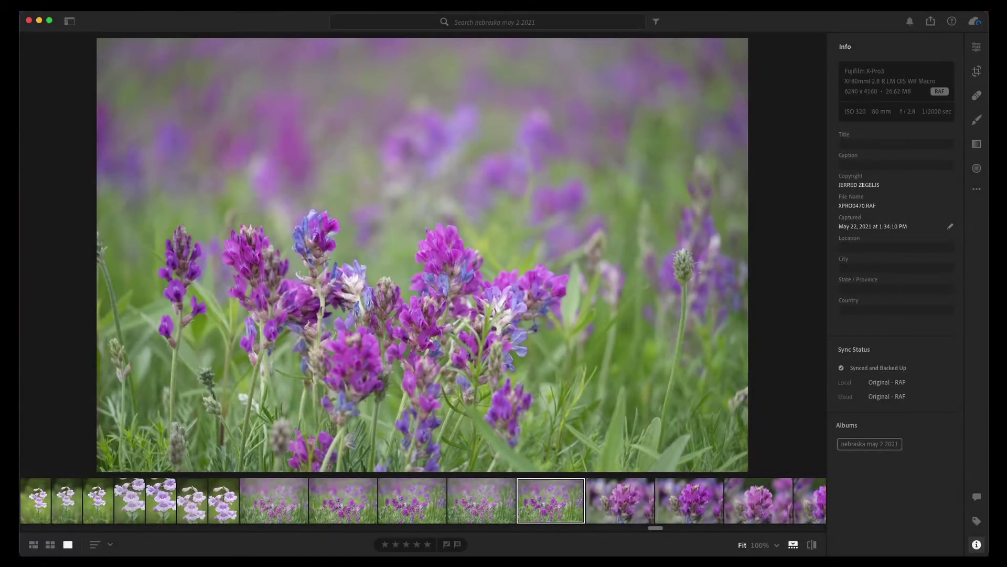
pyautogui.click(434, 501)
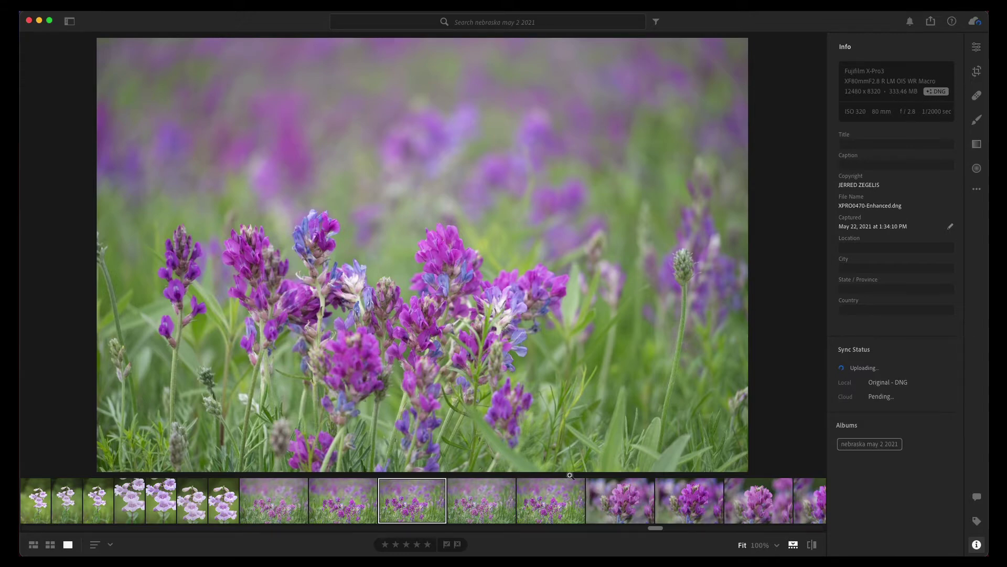
pyautogui.click(545, 505)
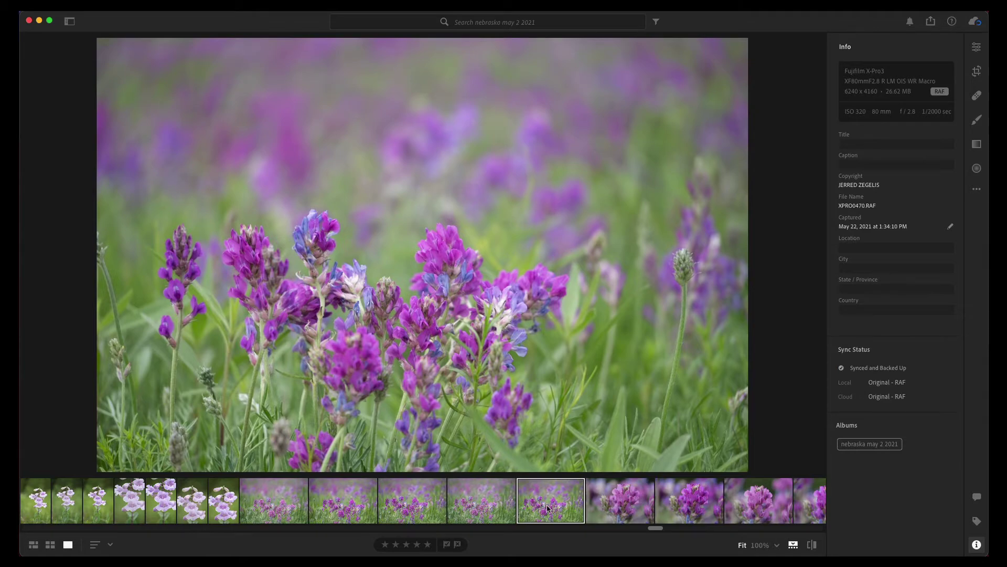
pyautogui.click(412, 504)
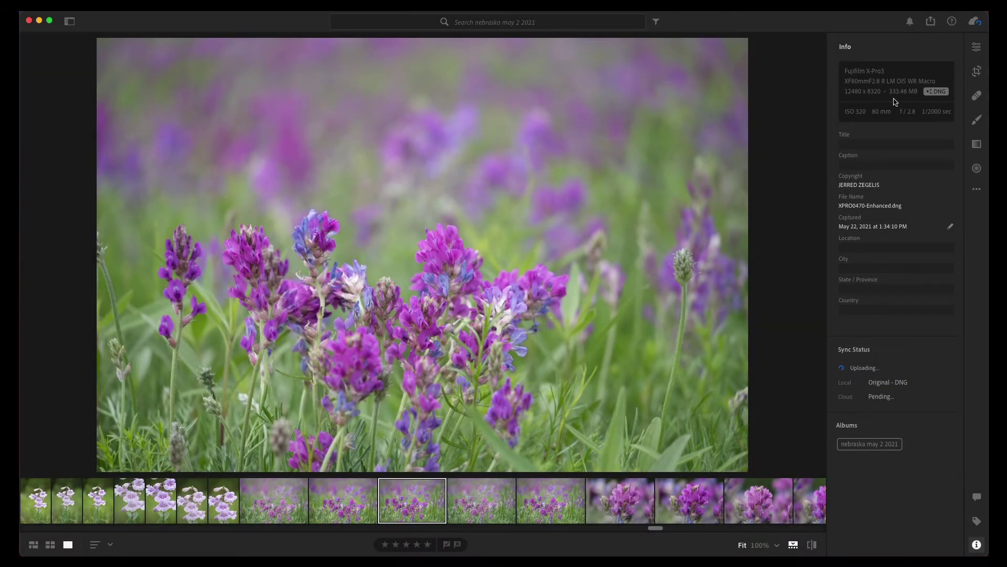
# Inspect the enhanced flower at 100%, panning across its cluster, background and upper petals.
pyautogui.click(304, 232)
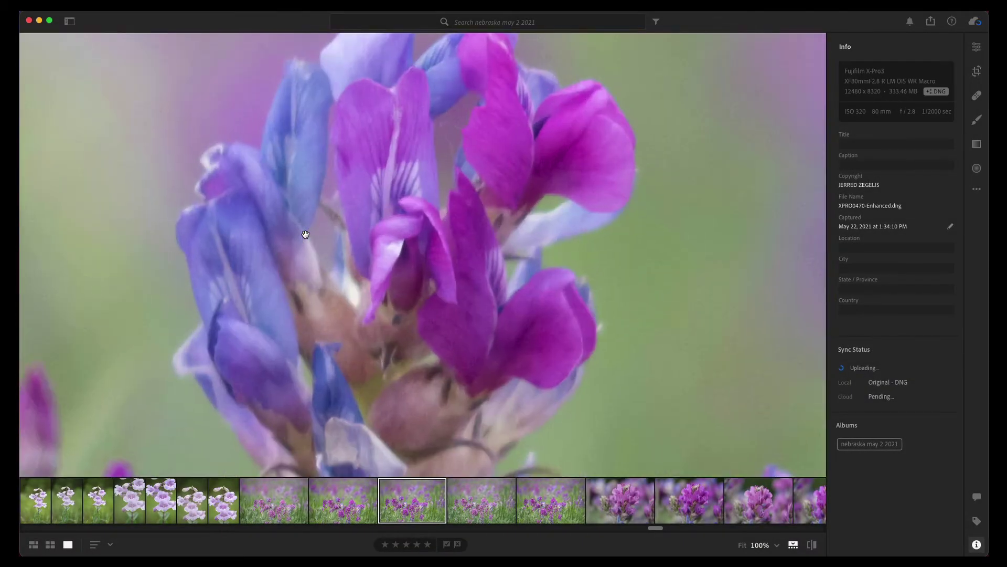
pyautogui.moveTo(364, 182); pyautogui.dragTo(350, 292)
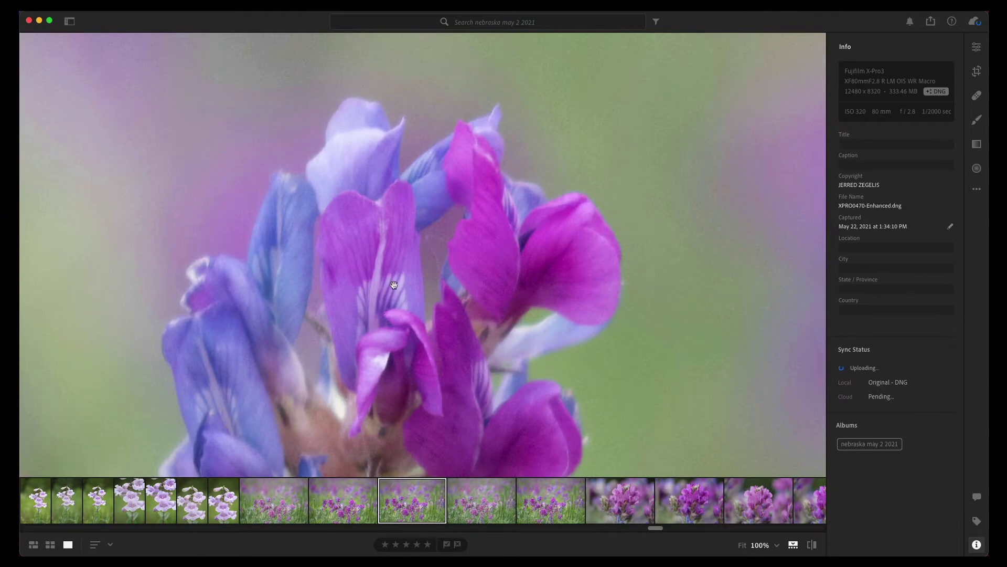
pyautogui.moveTo(454, 156); pyautogui.dragTo(339, 277)
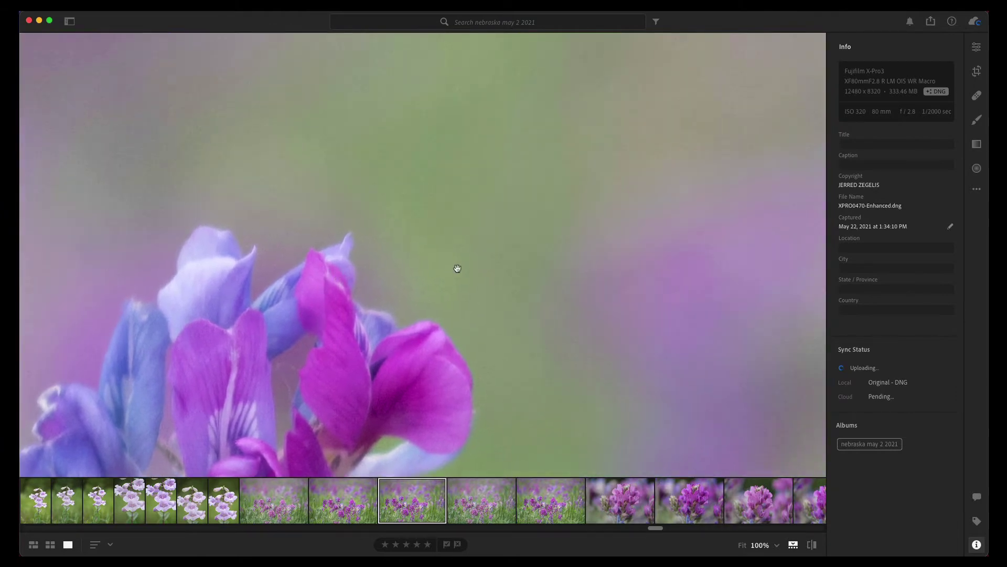
pyautogui.moveTo(483, 293); pyautogui.dragTo(568, 158)
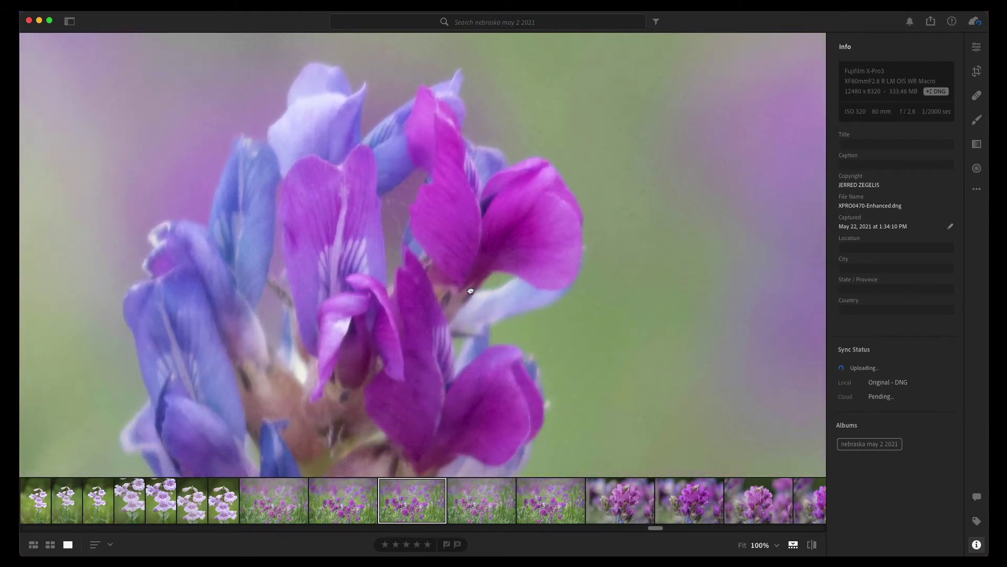
pyautogui.moveTo(470, 289); pyautogui.dragTo(463, 257)
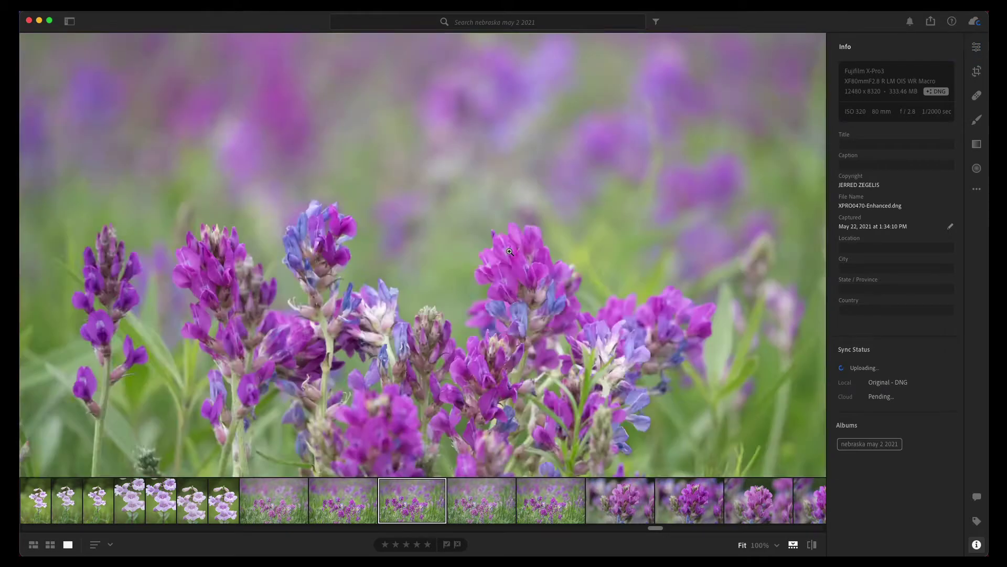
pyautogui.click(676, 203)
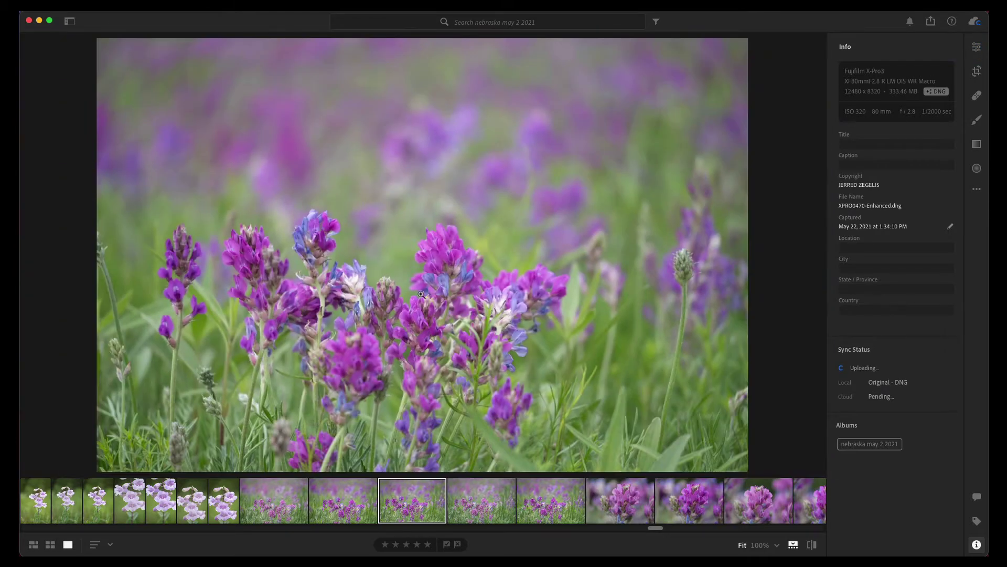
pyautogui.click(437, 251)
pyautogui.moveTo(424, 247); pyautogui.dragTo(416, 338)
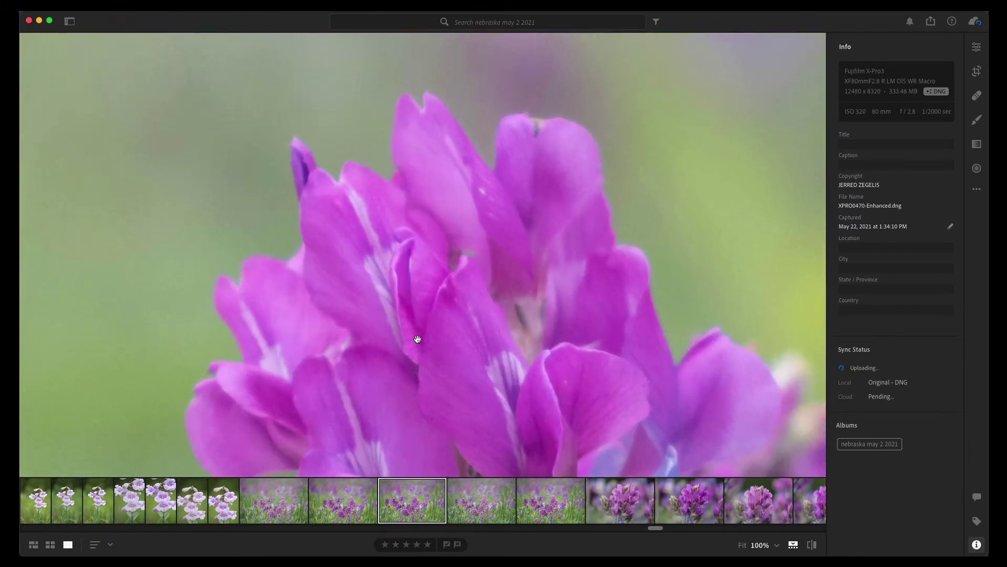
# Raise Contrast to +22 in Light and Texture to +38 in Effects.
pyautogui.click(976, 73)
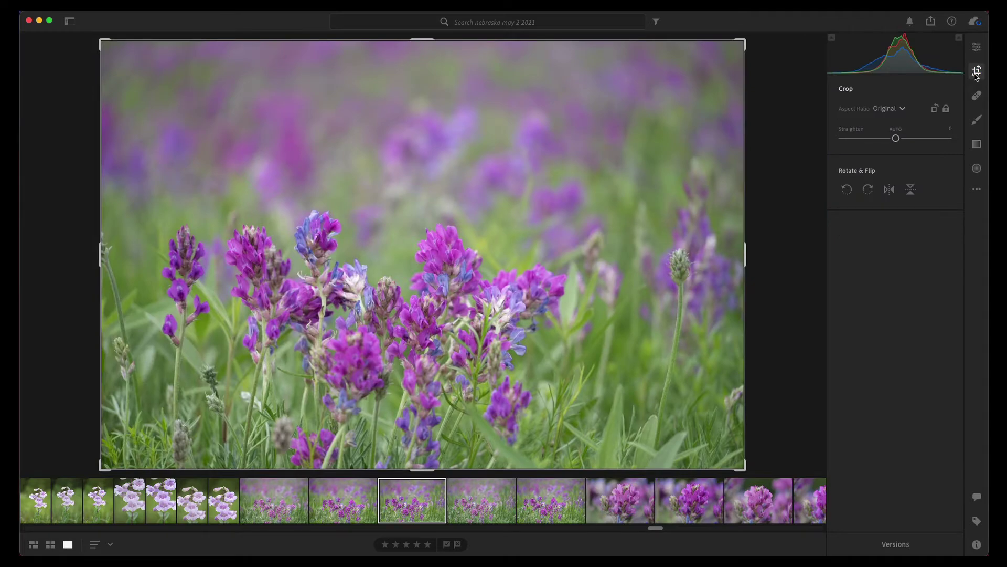
pyautogui.click(977, 47)
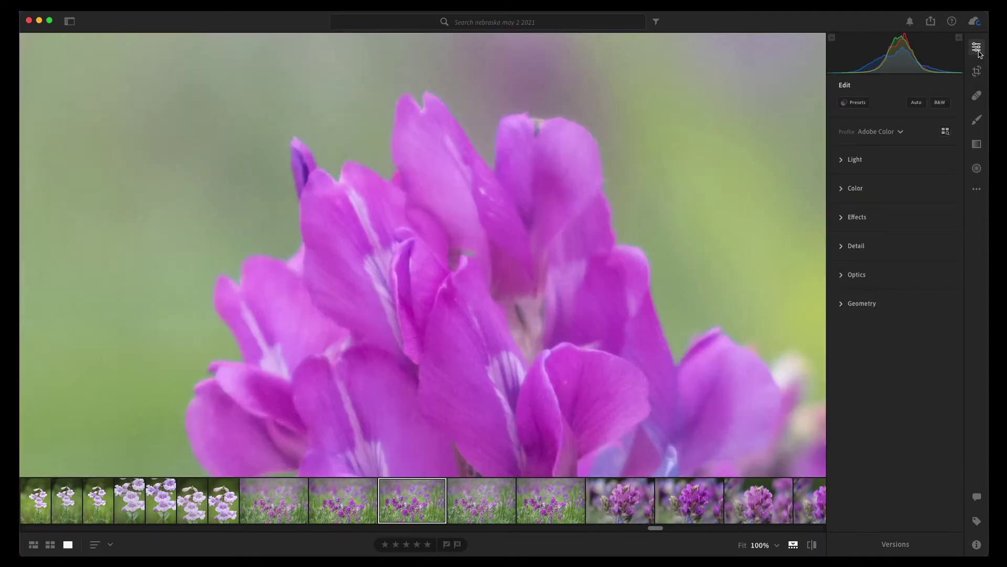
pyautogui.click(863, 156)
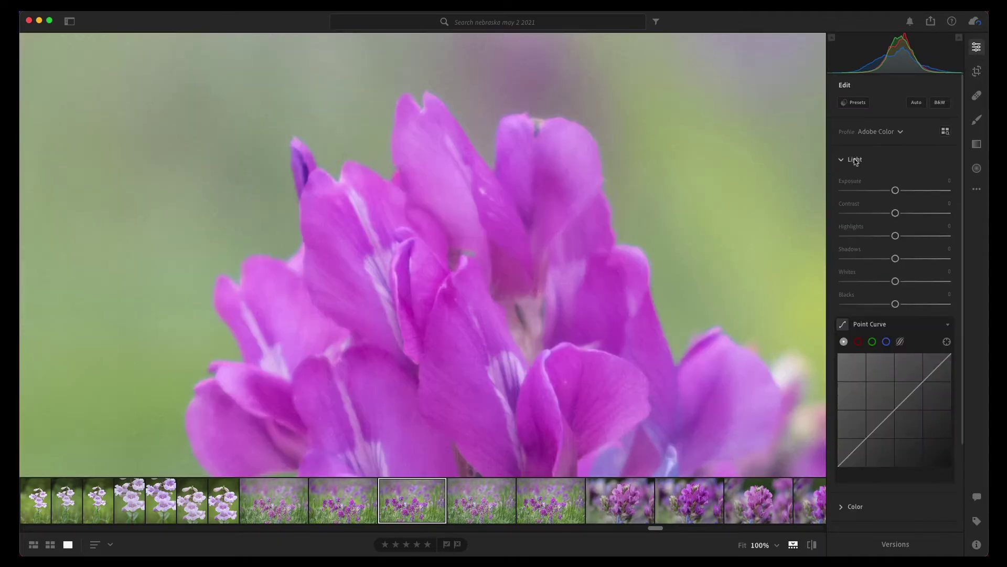
pyautogui.moveTo(895, 212); pyautogui.dragTo(906, 212)
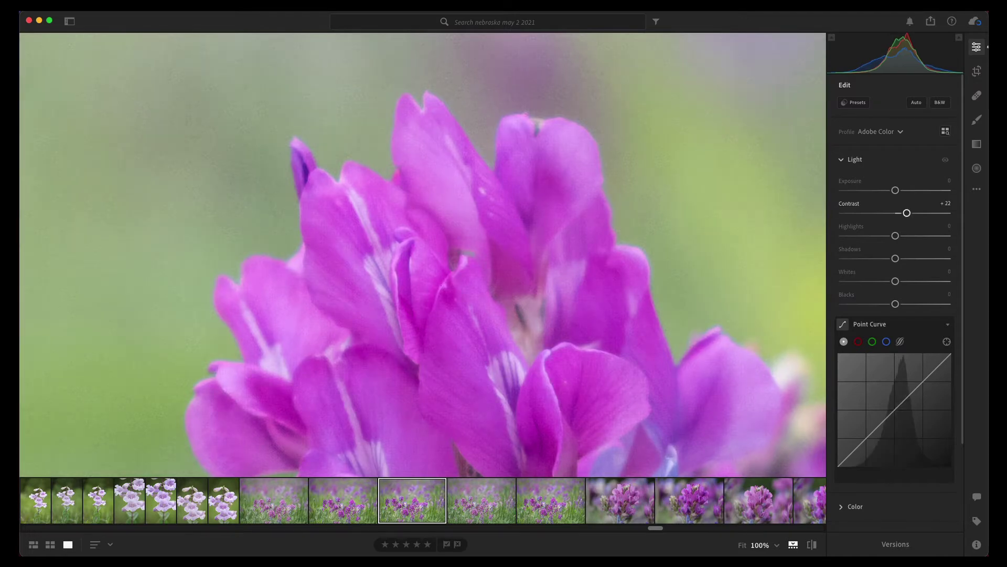
pyautogui.click(858, 162)
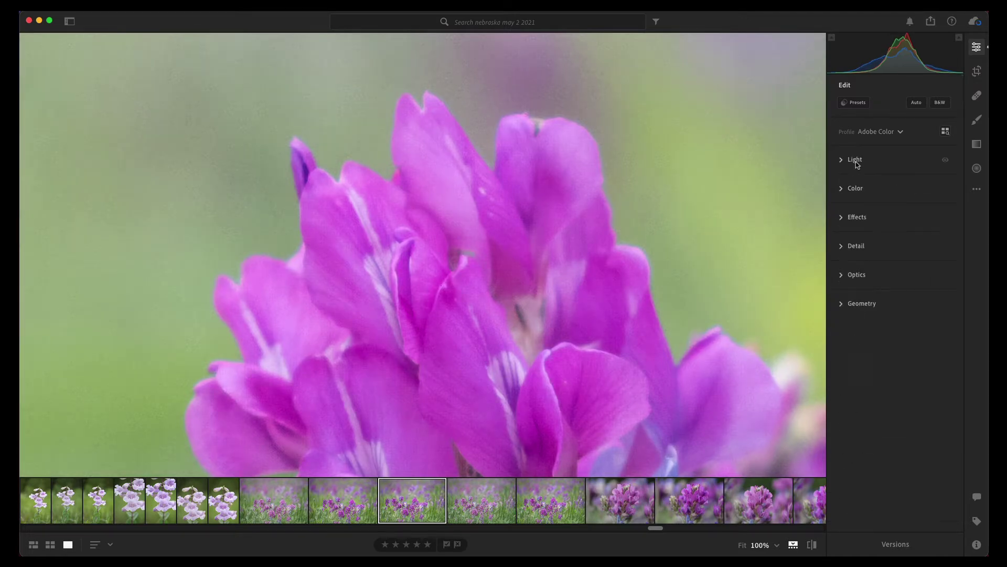
pyautogui.click(860, 219)
pyautogui.moveTo(895, 240); pyautogui.dragTo(915, 242)
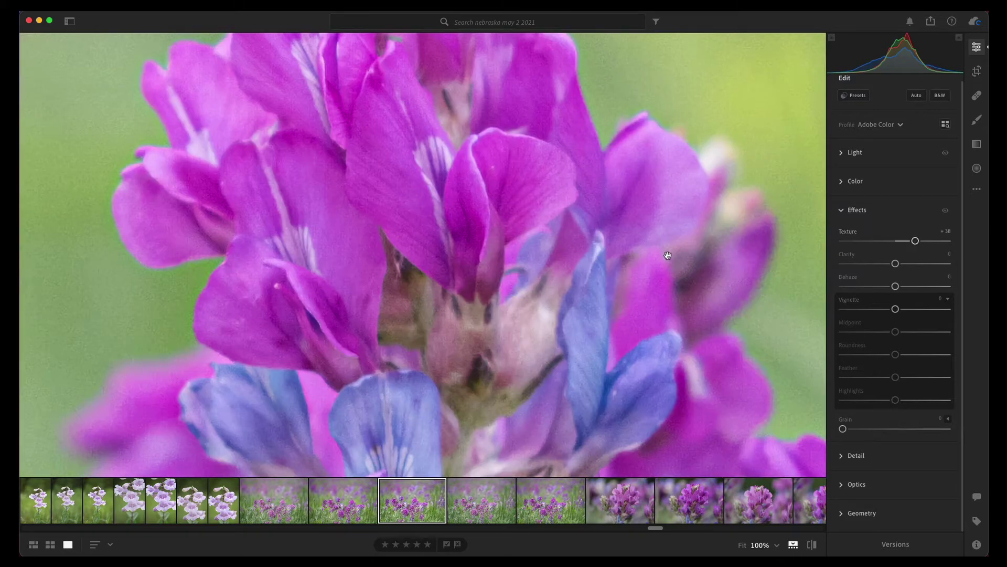
# Check the flower's centre close up, then select the photo two frames along the filmstrip.
pyautogui.click(539, 270)
pyautogui.moveTo(524, 294); pyautogui.dragTo(546, 201)
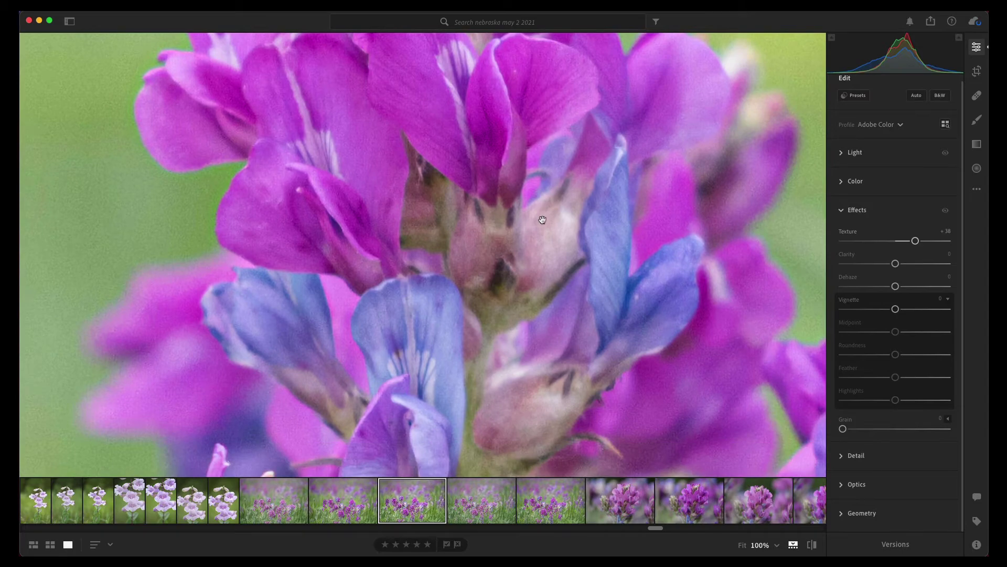
pyautogui.click(542, 220)
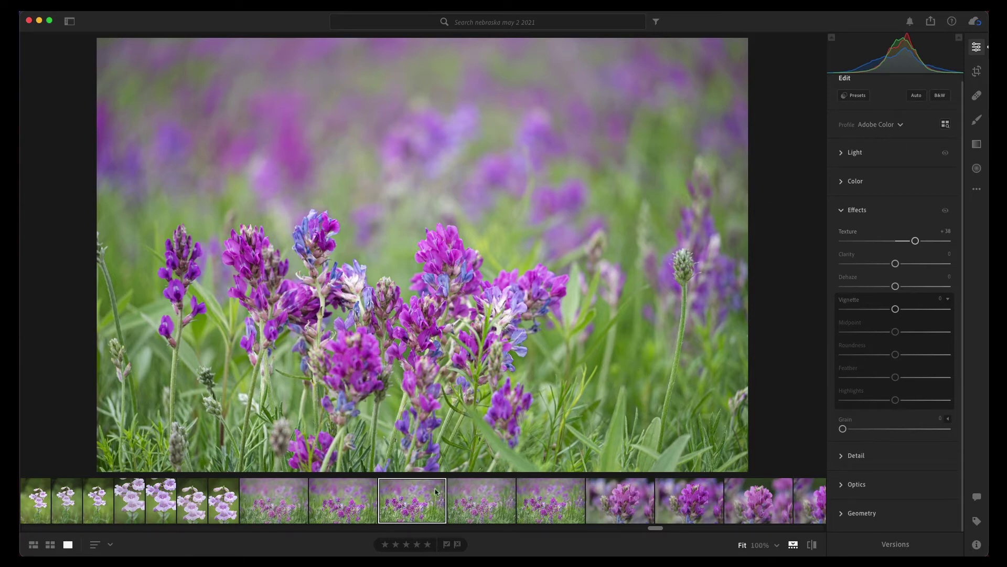
pyautogui.click(552, 497)
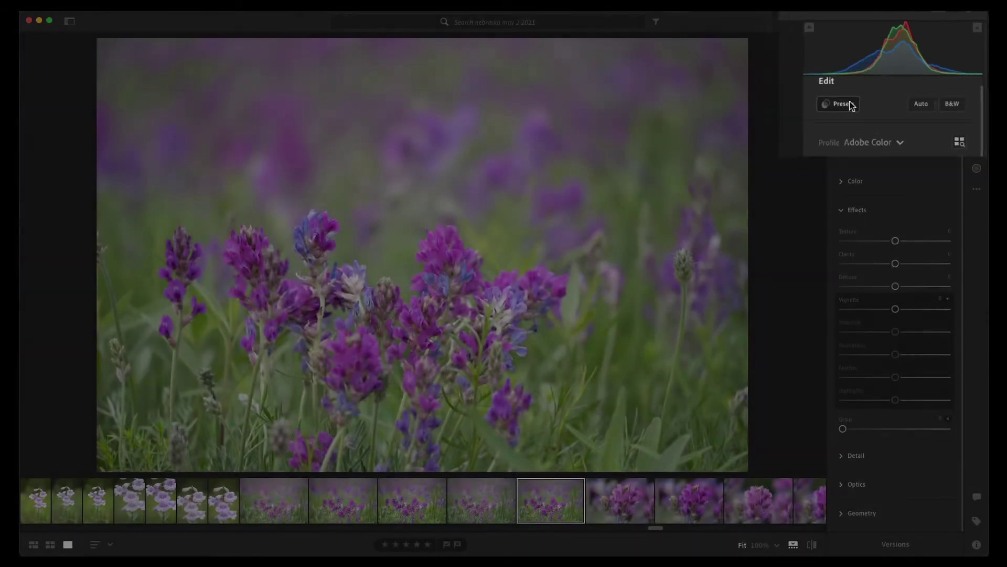
# Open the Presets list and browse the Subject: Travel and Portraits: Deep Skin groups.
pyautogui.click(847, 104)
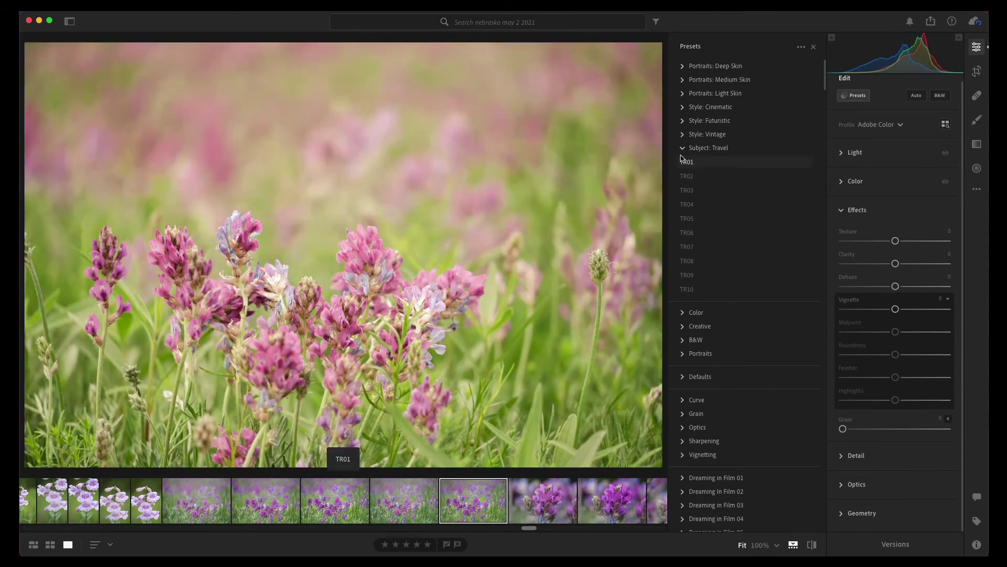
pyautogui.click(682, 148)
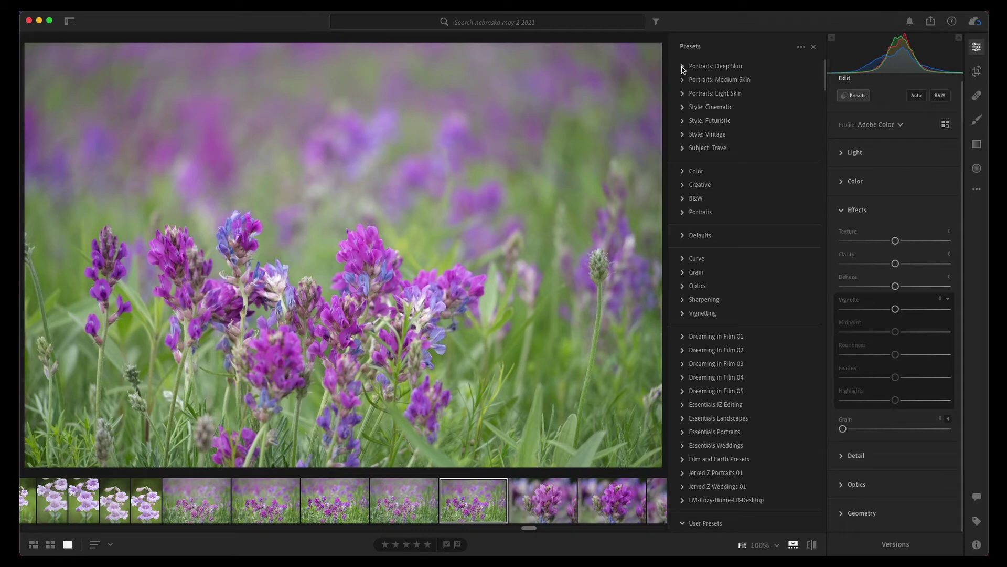
pyautogui.click(682, 66)
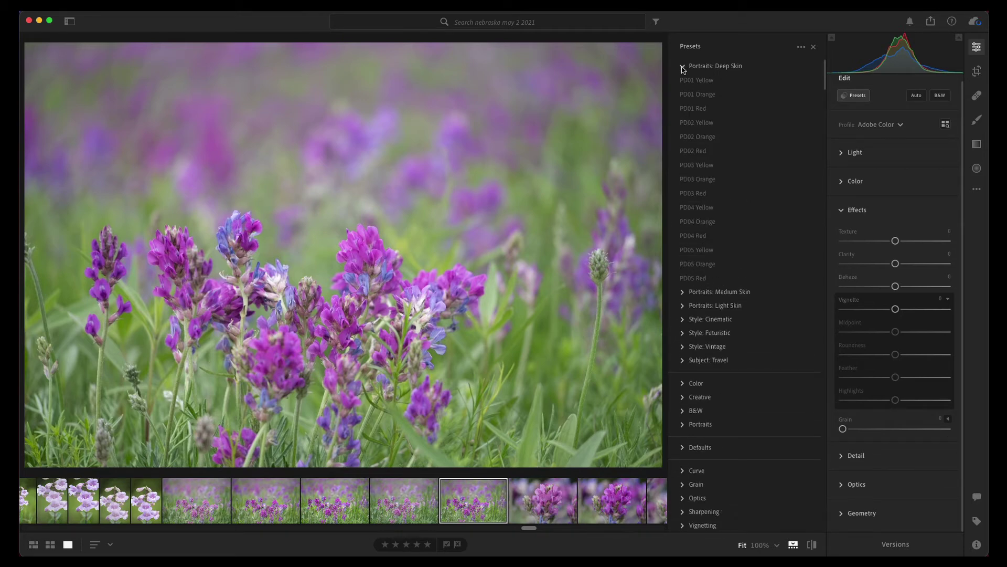
pyautogui.click(682, 66)
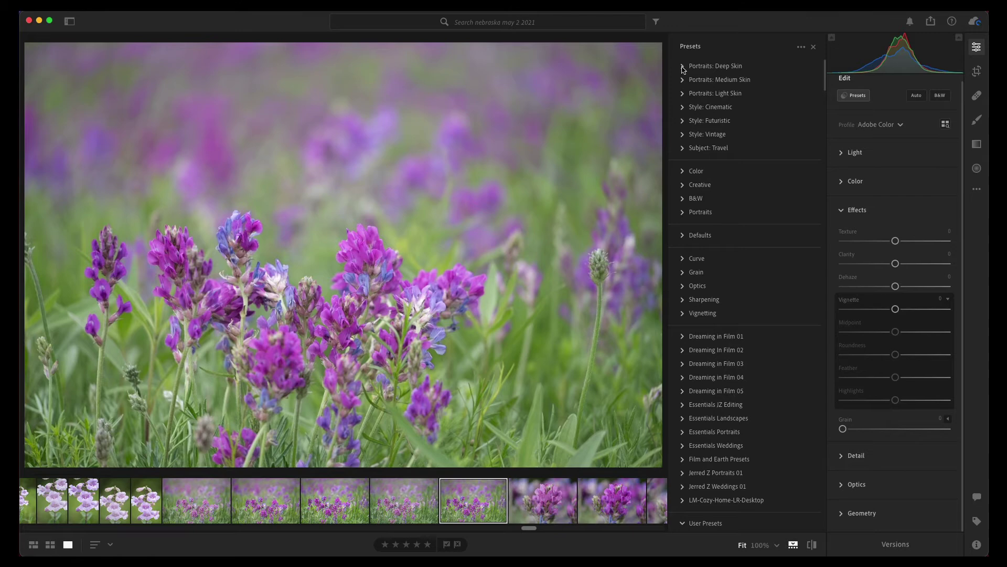
# Try Vintage presets VN01–VN04, undo back to the original, then expand Subject: Travel.
pyautogui.click(683, 134)
pyautogui.click(687, 148)
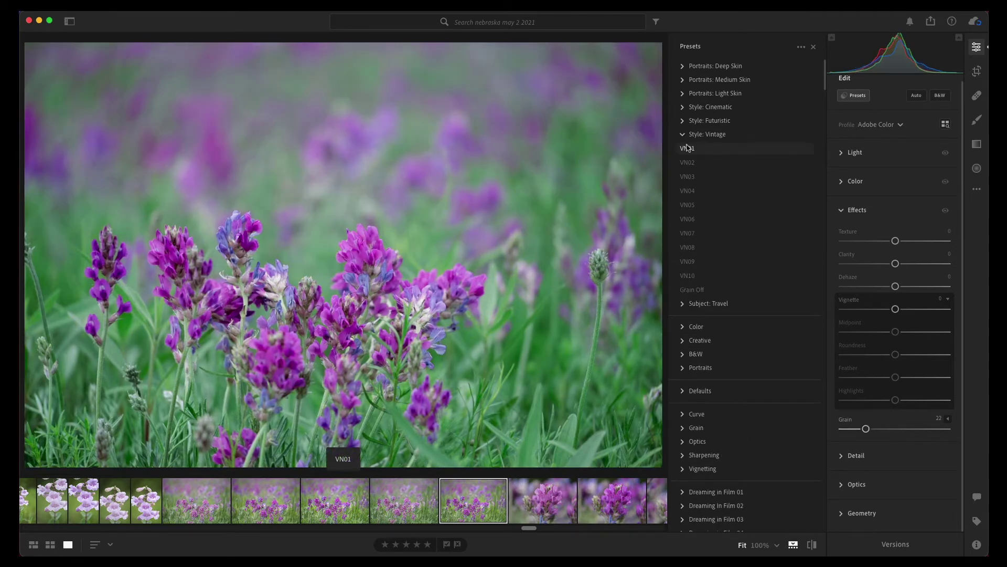
pyautogui.click(687, 163)
pyautogui.click(688, 176)
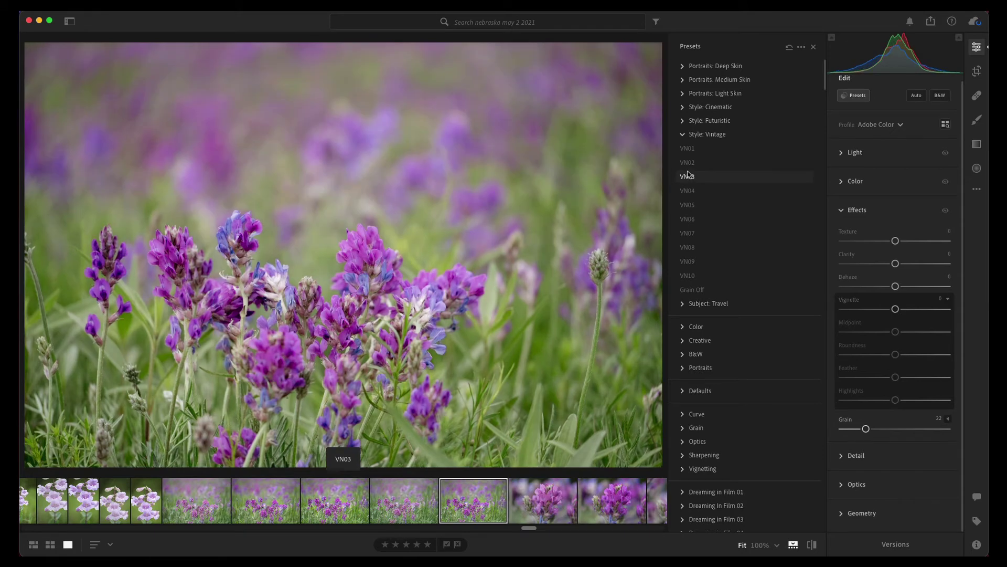
pyautogui.click(698, 190)
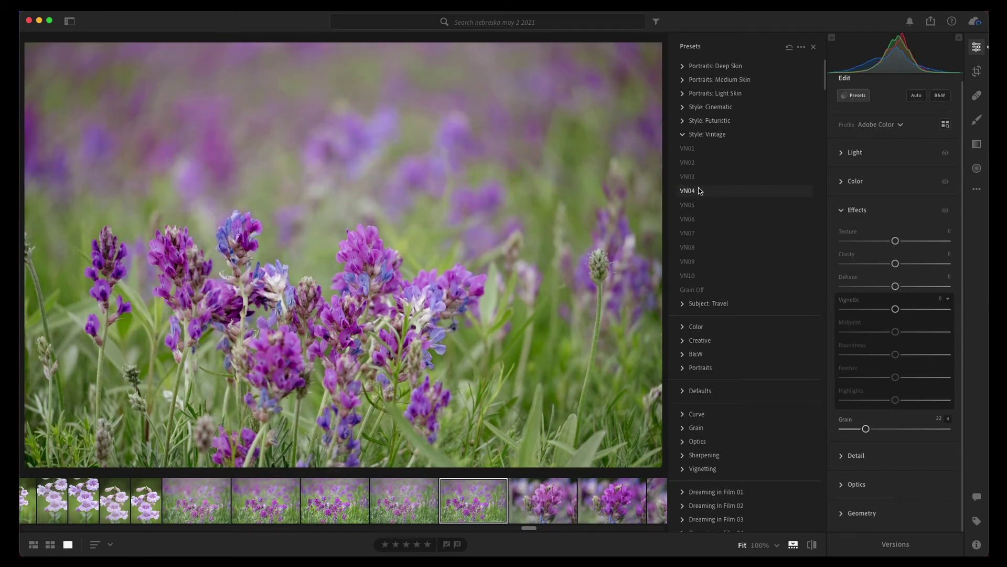
pyautogui.press('super+z')
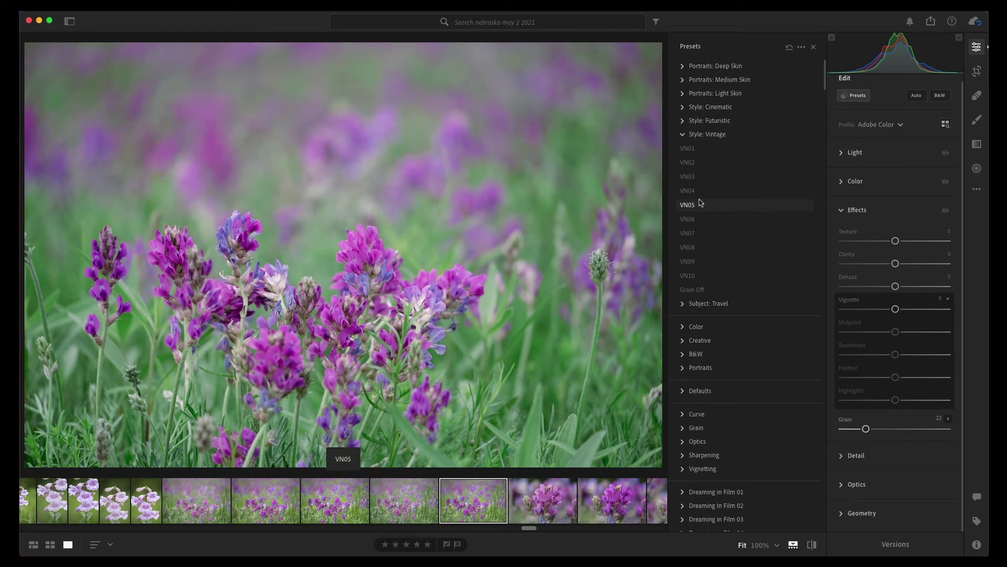
pyautogui.press('super+z')
pyautogui.click(682, 134)
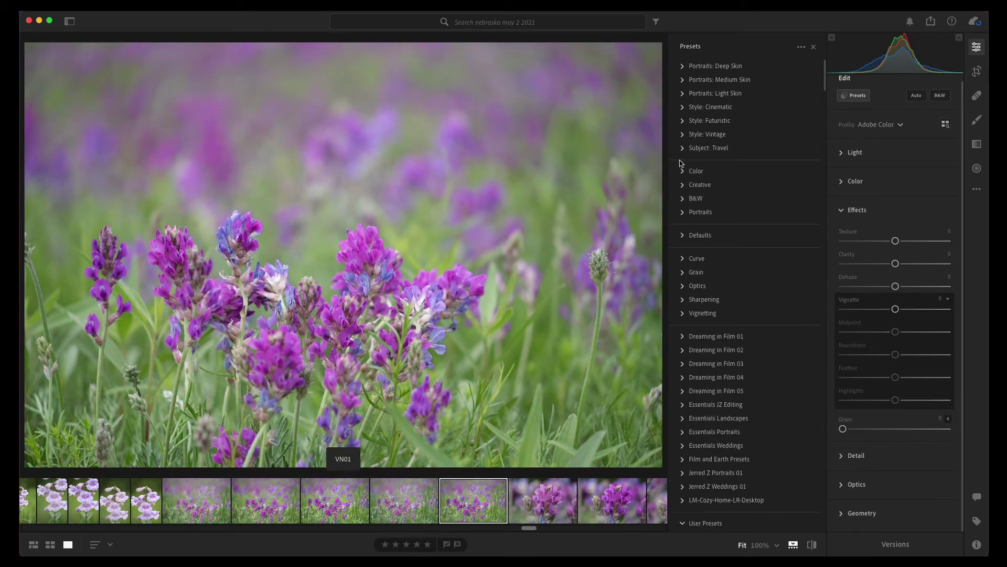
pyautogui.click(682, 148)
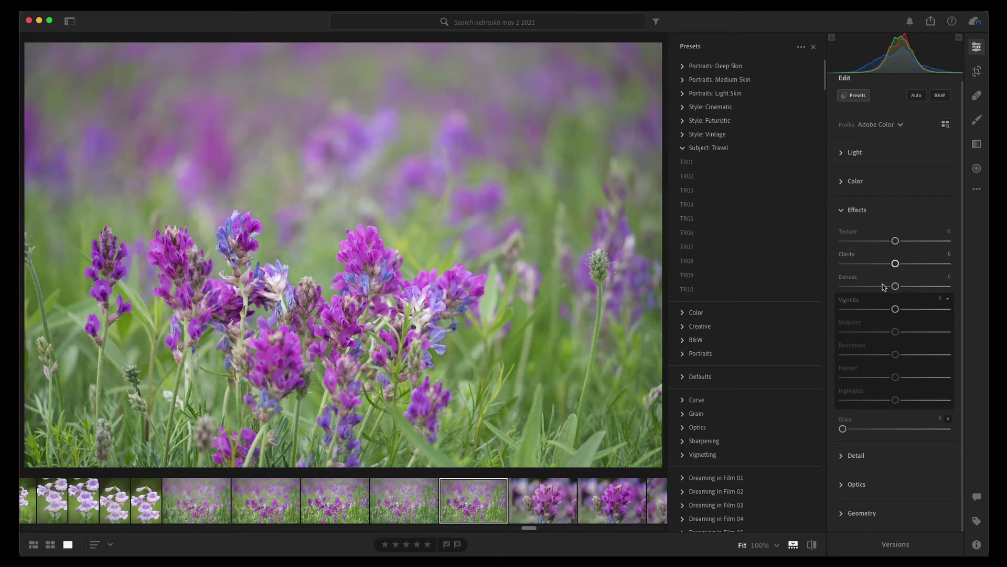
# Show the Light adjustments instead of Effects and try a first Travel preset.
pyautogui.click(841, 211)
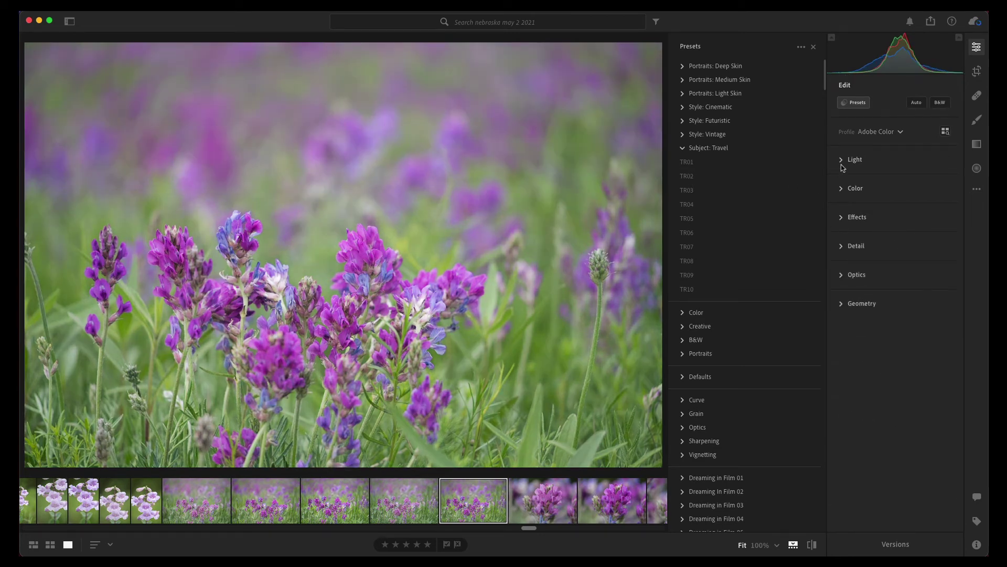
pyautogui.click(840, 160)
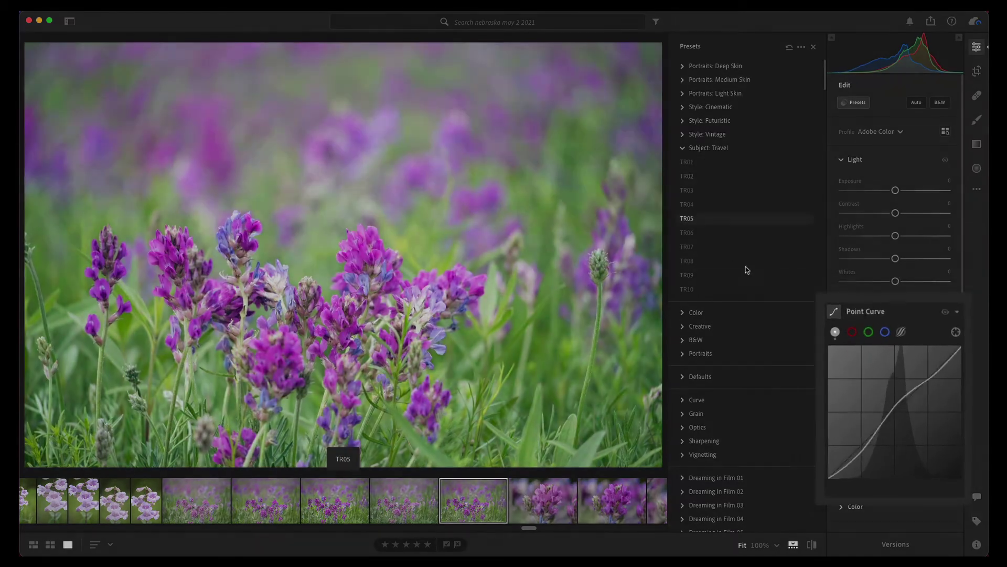
pyautogui.click(745, 272)
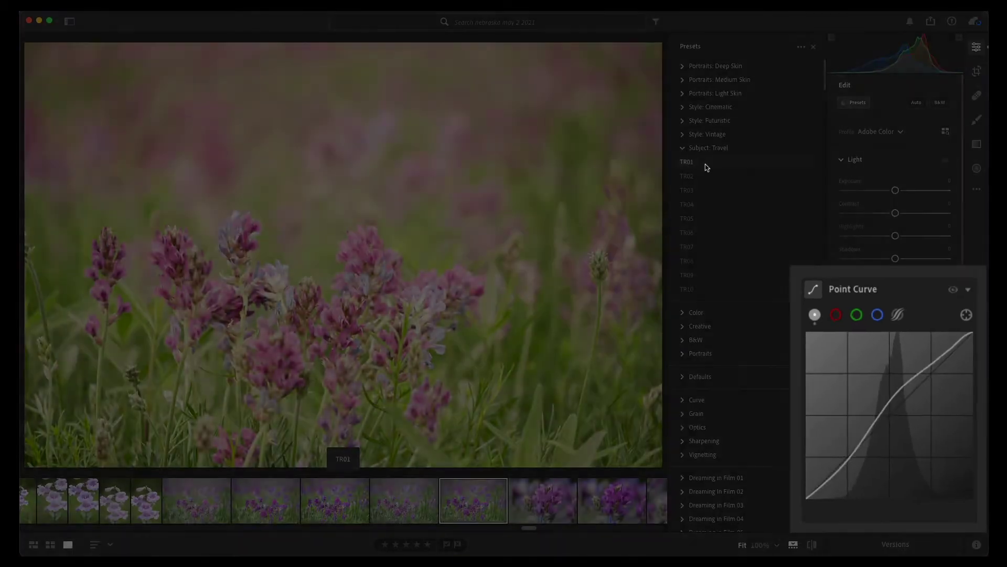
# Apply Travel presets TR04, TR03 and the black-and-white TR07 in turn.
pyautogui.click(687, 204)
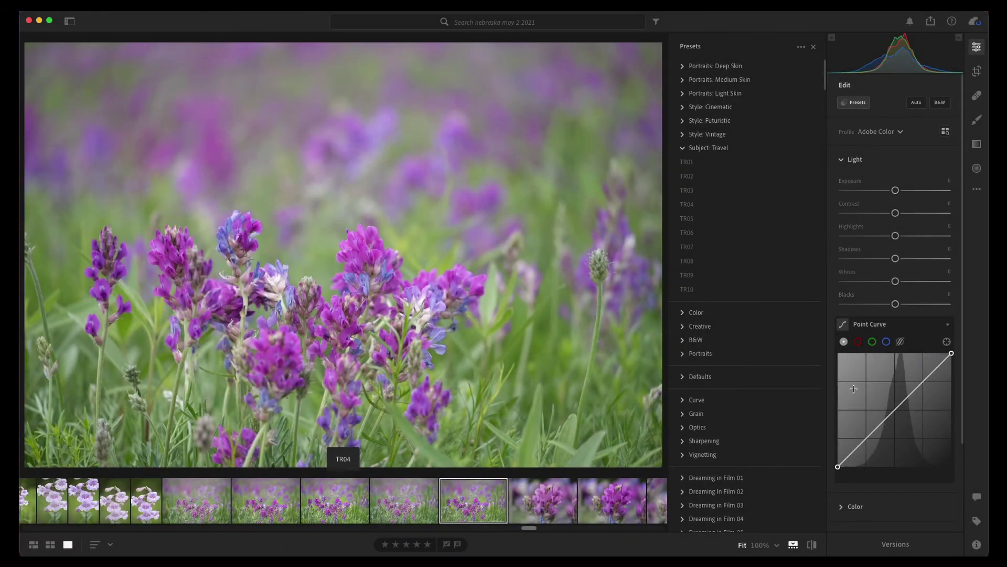
pyautogui.scroll(-5, 867, 404)
pyautogui.scroll(-2, 867, 398)
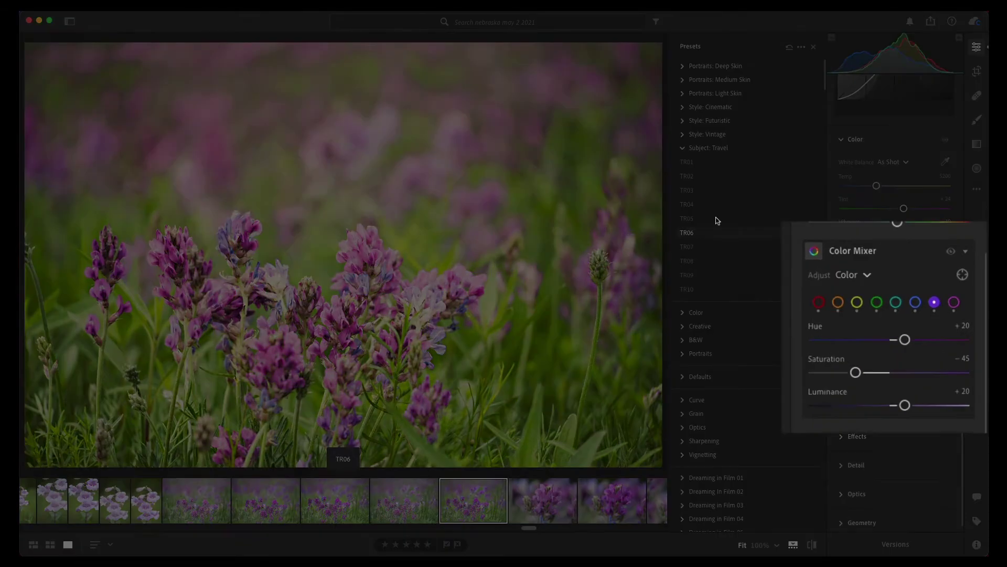
pyautogui.click(714, 190)
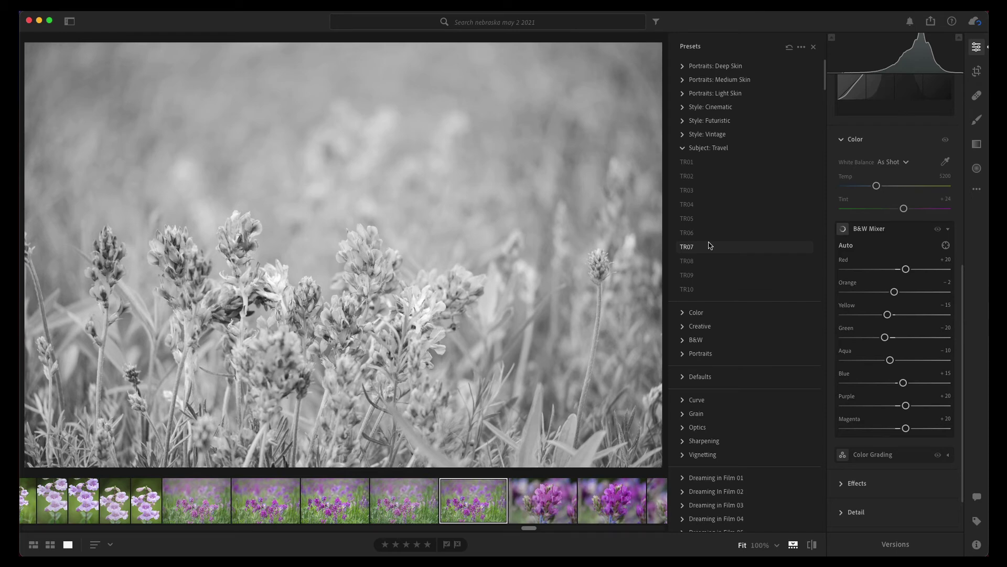
pyautogui.click(793, 249)
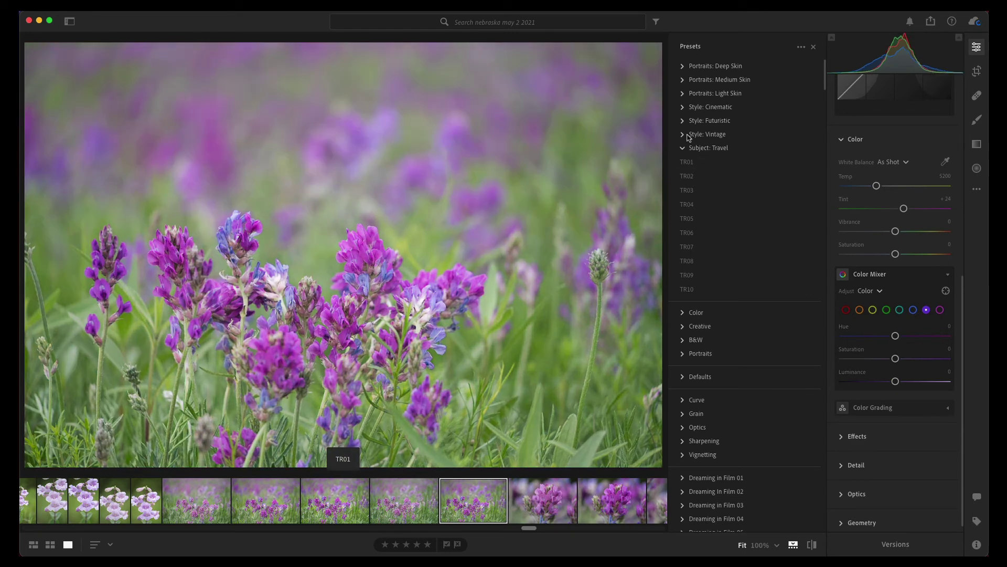
# Apply the FT01 look from Style: Futuristic, preview the other FT presets, then collapse the group.
pyautogui.click(682, 121)
pyautogui.click(690, 136)
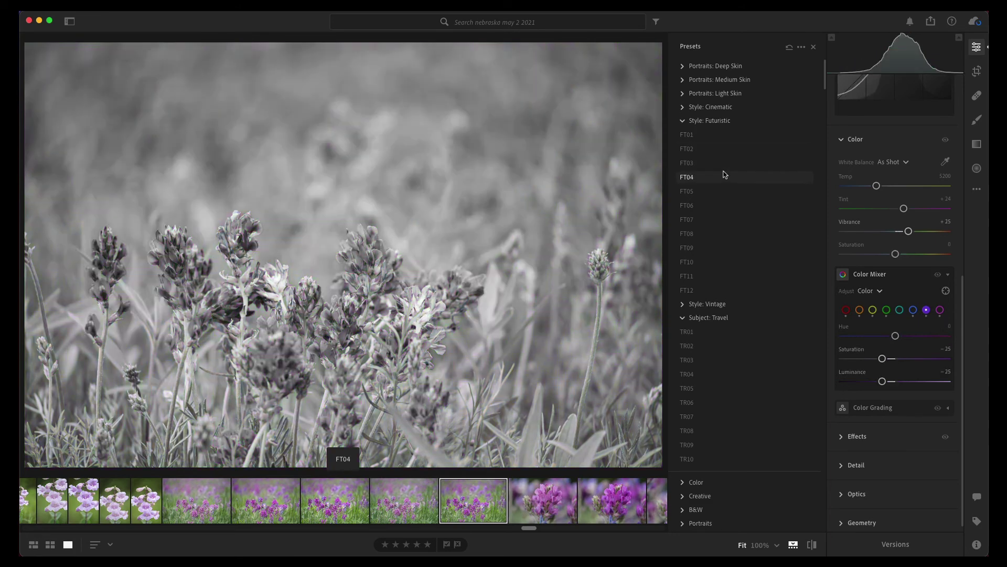
pyautogui.scroll(5, 844, 194)
pyautogui.scroll(5, 844, 195)
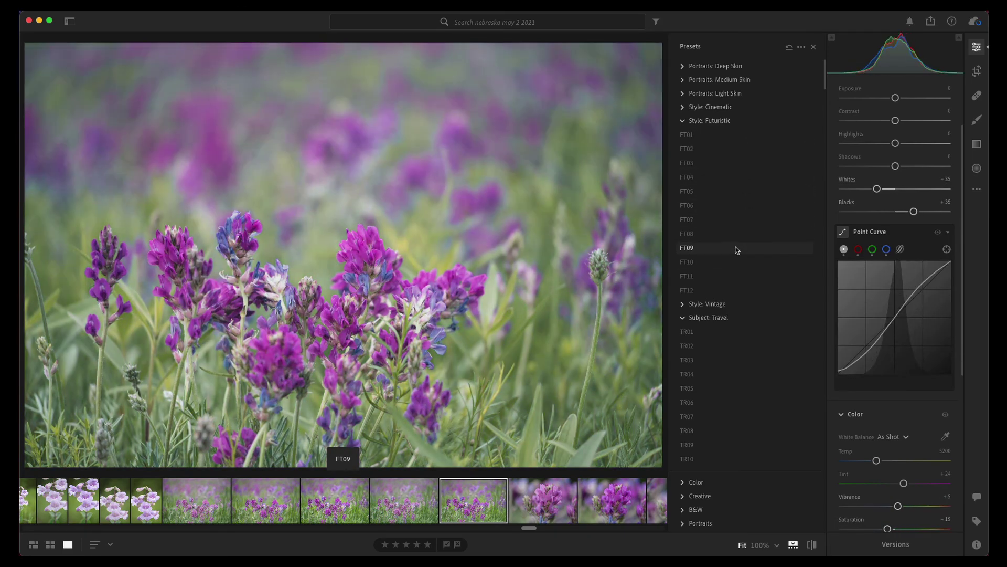
pyautogui.click(683, 121)
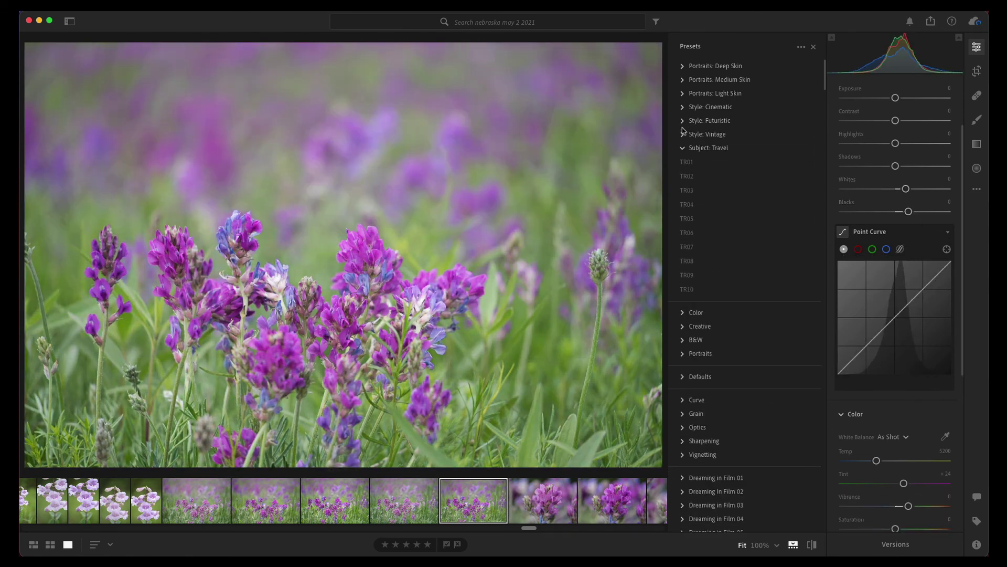